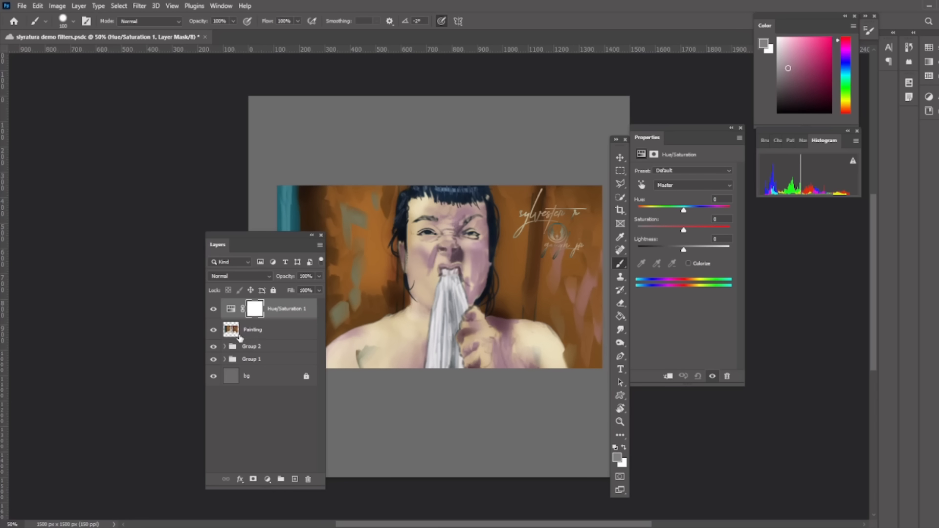
Set the Hue/Saturation 1 adjustment to hue -3 and saturation +34, and invert its layer mask to black.
left_click(234, 334, "ctrl")
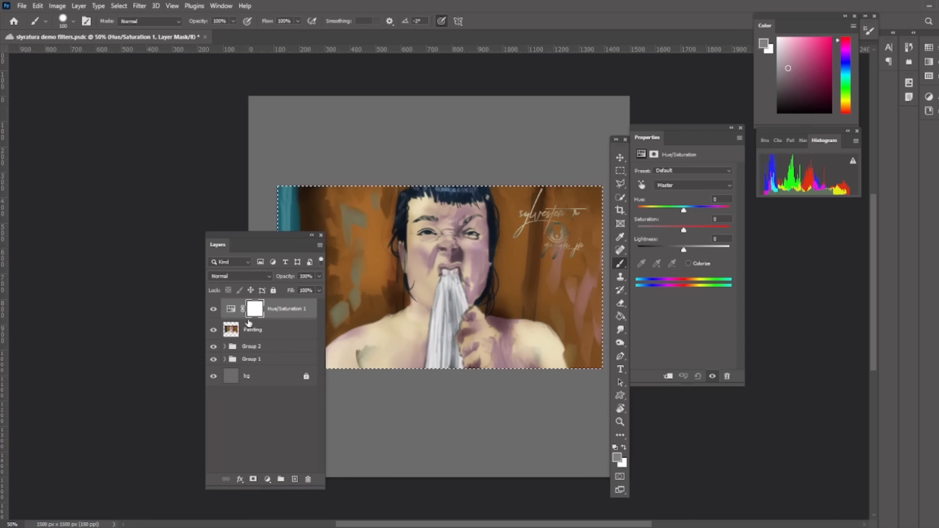
key("ctrl+d")
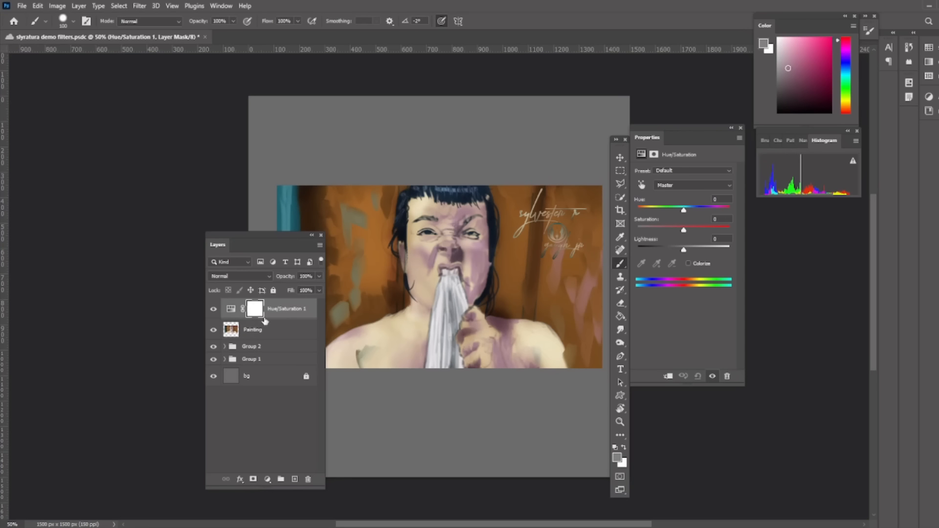
left_click(254, 309)
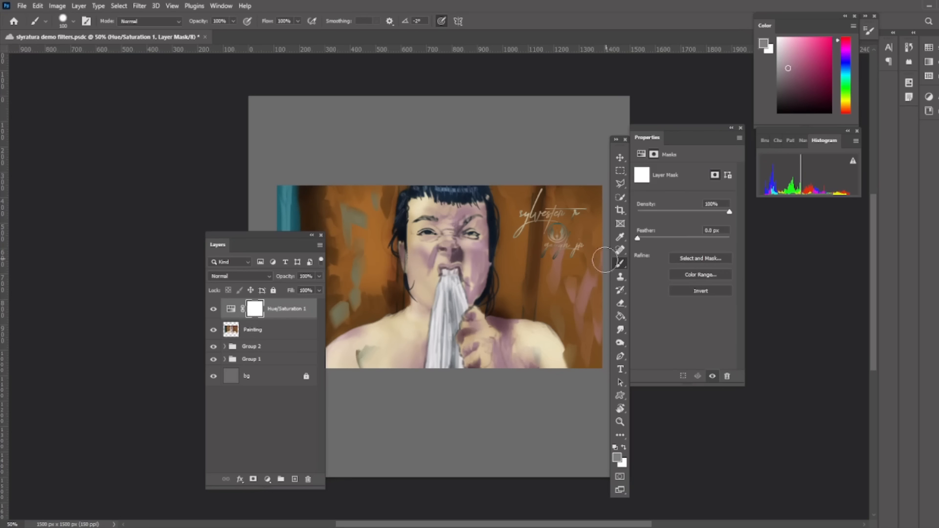
left_click(233, 311)
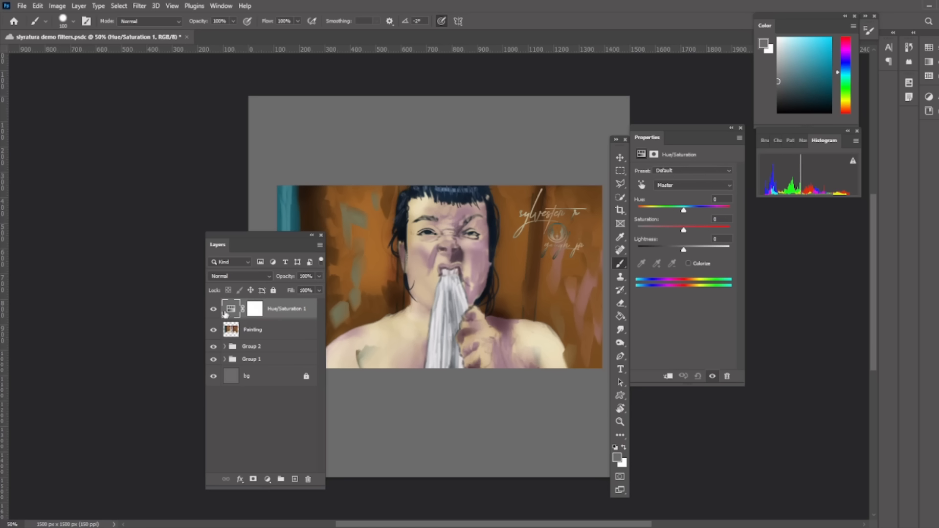
mouse_move(684, 232)
left_mouse_down()
mouse_move(698, 229)
mouse_move(683, 213)
left_mouse_up()
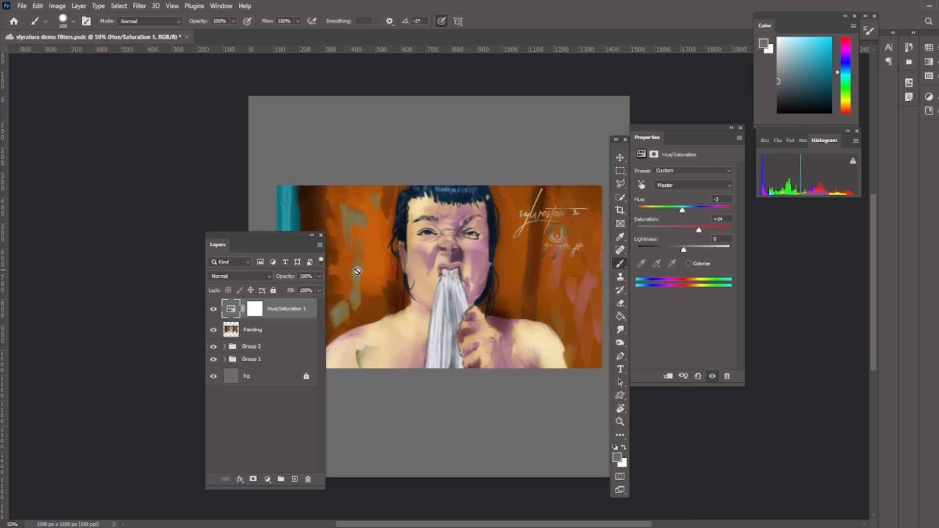
left_click_drag(294, 236, 340, 239)
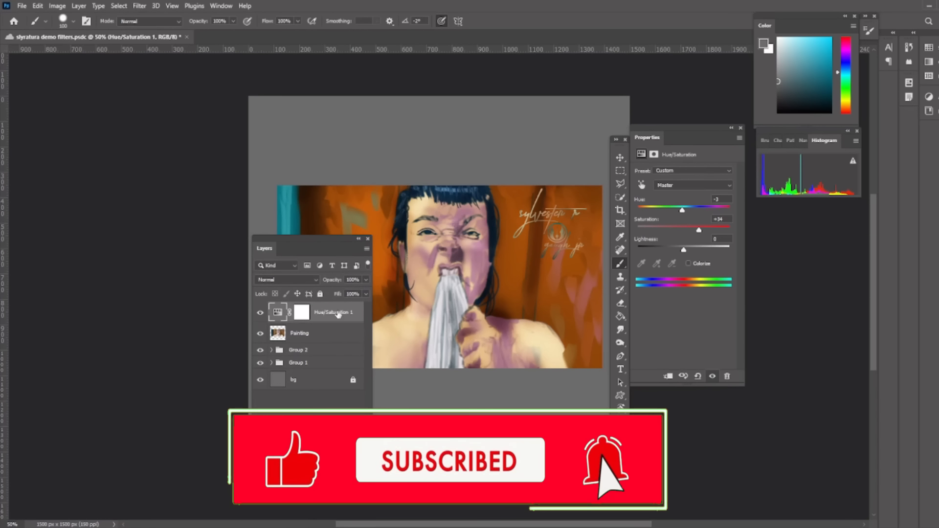
left_click(308, 312)
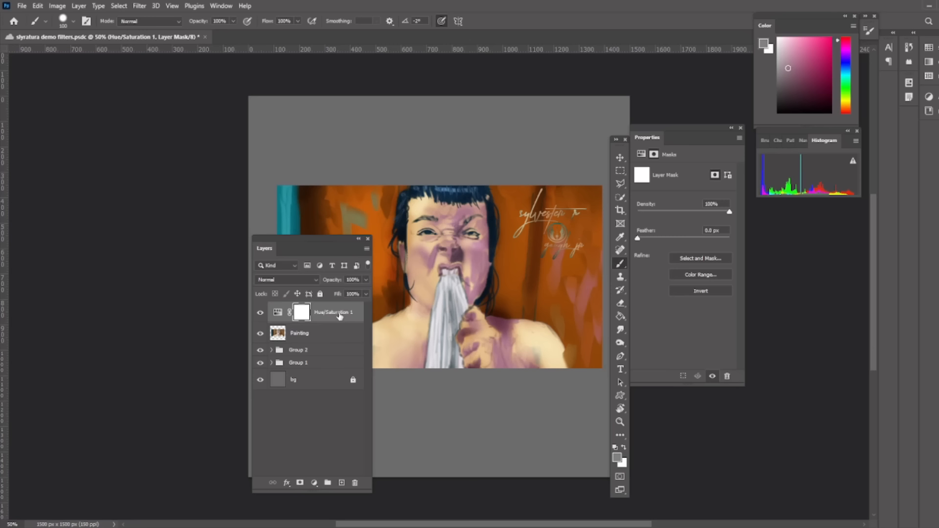
key("ctrl+i")
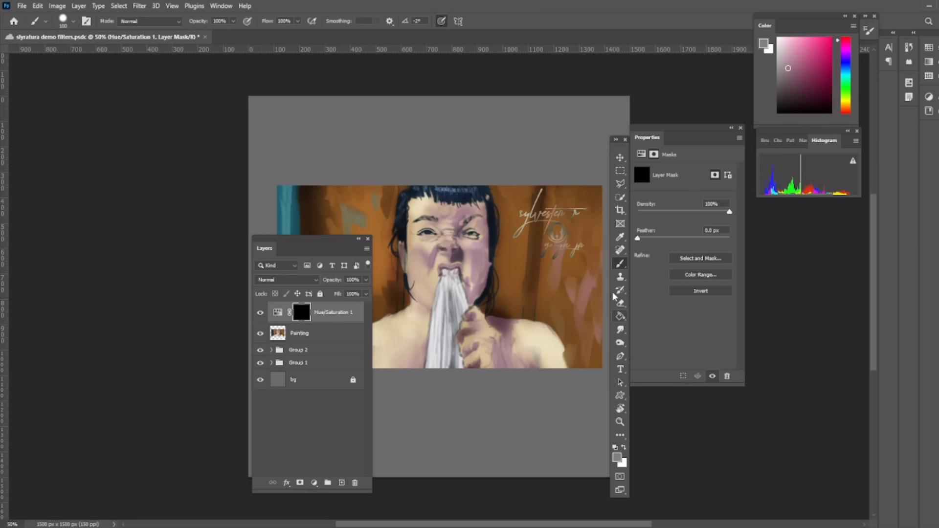
Set the Soft Round brush to 18% hardness and 71% opacity, with white as the foreground colour.
right_click(484, 314)
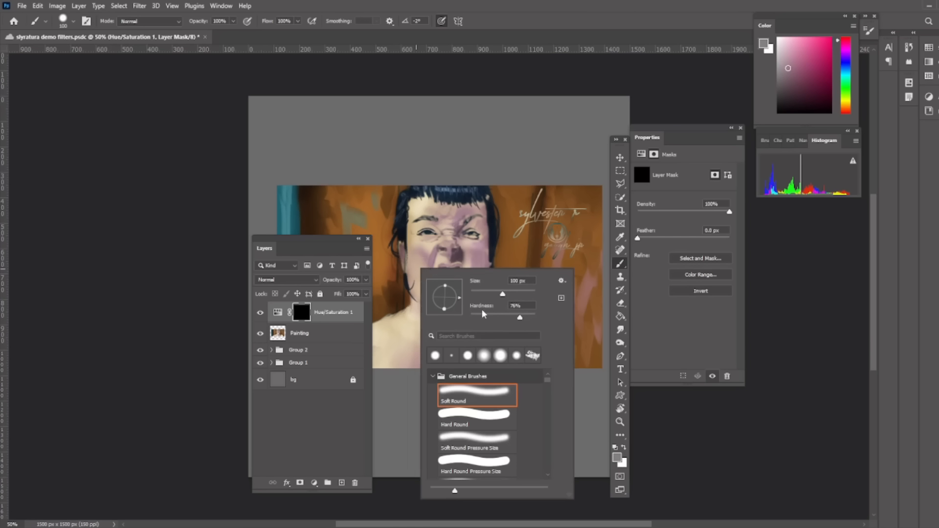
left_click_drag(519, 319, 485, 321)
left_click_drag(200, 25, 191, 25)
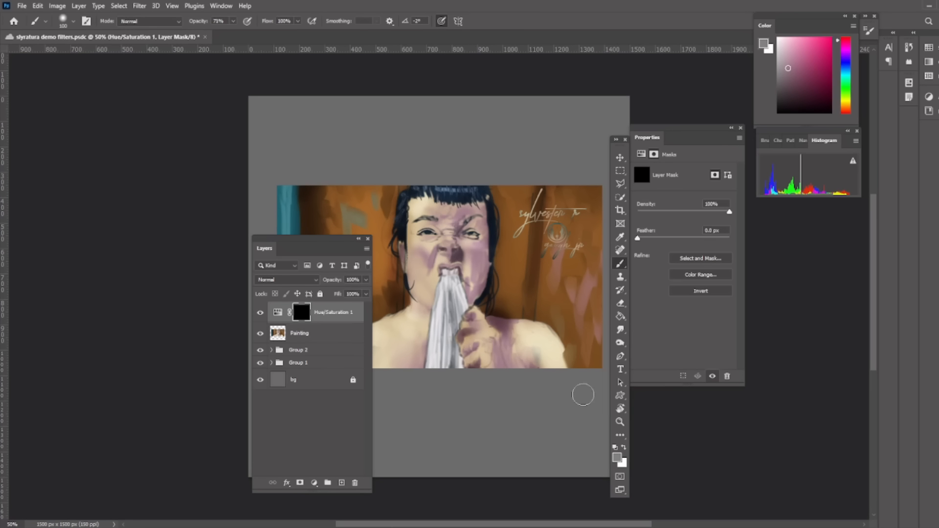
left_click(615, 449)
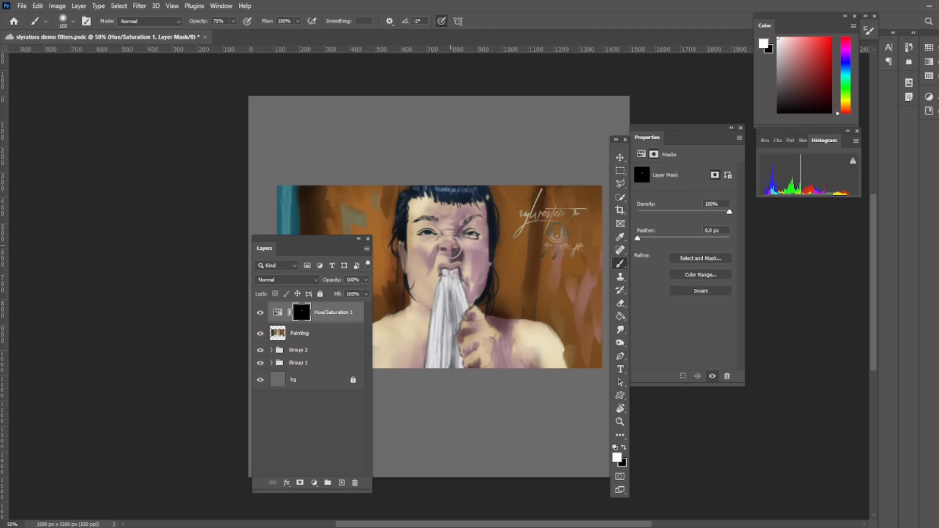
Paint white on the Hue/Saturation mask over the nose, cheek and raised hand to reveal the adjustment there.
mouse_move(455, 223)
left_mouse_down()
mouse_move(473, 206)
mouse_move(485, 223)
mouse_move(481, 259)
left_mouse_up()
mouse_move(489, 315)
left_mouse_down()
mouse_move(520, 303)
mouse_move(516, 382)
left_mouse_up()
left_click_drag(501, 288, 510, 314)
Lower the brush opacity to 44% and soften its edge further by reducing the hardness.
left_click_drag(202, 21, 189, 24)
right_click(454, 248)
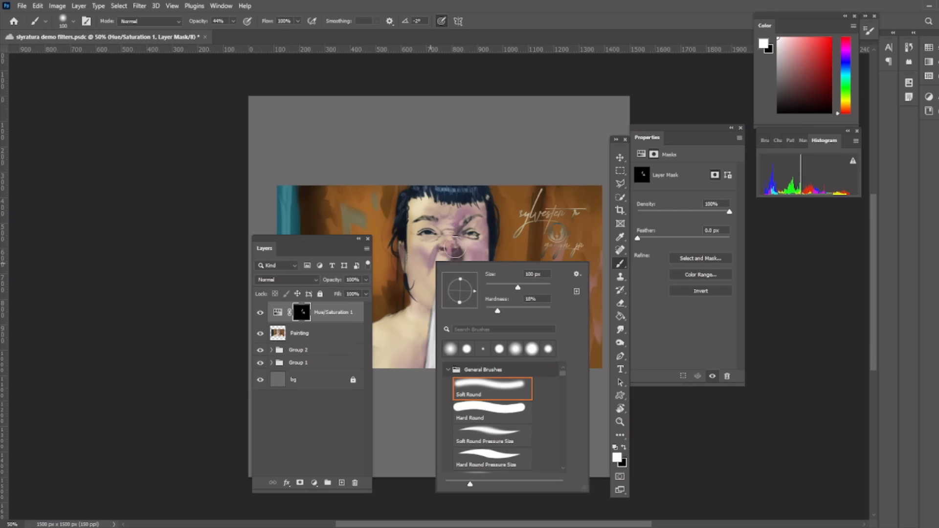
left_click_drag(496, 313, 490, 313)
left_click(500, 252)
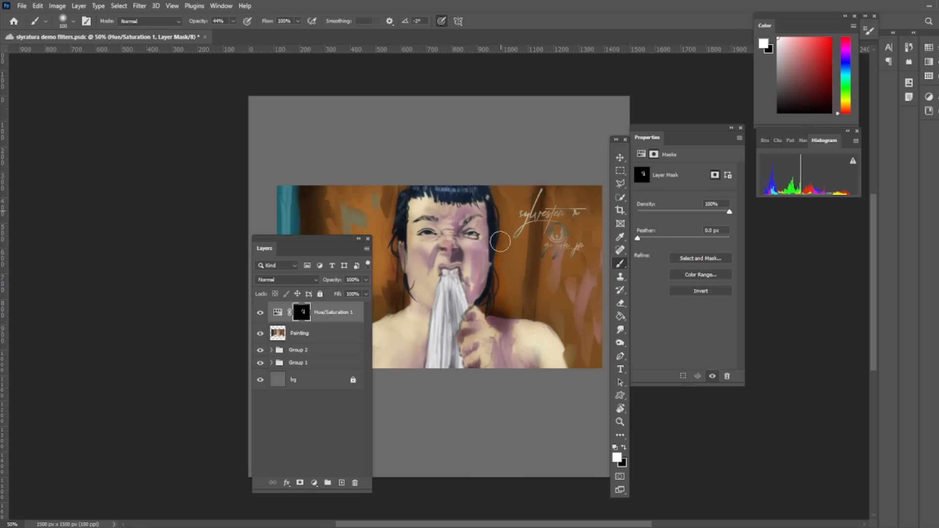
Enlarge the brush to 400 px and paint the Hue/Saturation mask over the hand, hair and the backdrop on both sides of the head.
left_click_drag(495, 318, 499, 323)
mouse_move(464, 196)
left_mouse_down()
mouse_move(445, 196)
mouse_move(480, 192)
mouse_move(465, 197)
left_mouse_up()
key("bracketright")
key("bracketright")
key("bracketright")
key("bracketright")
key("bracketleft")
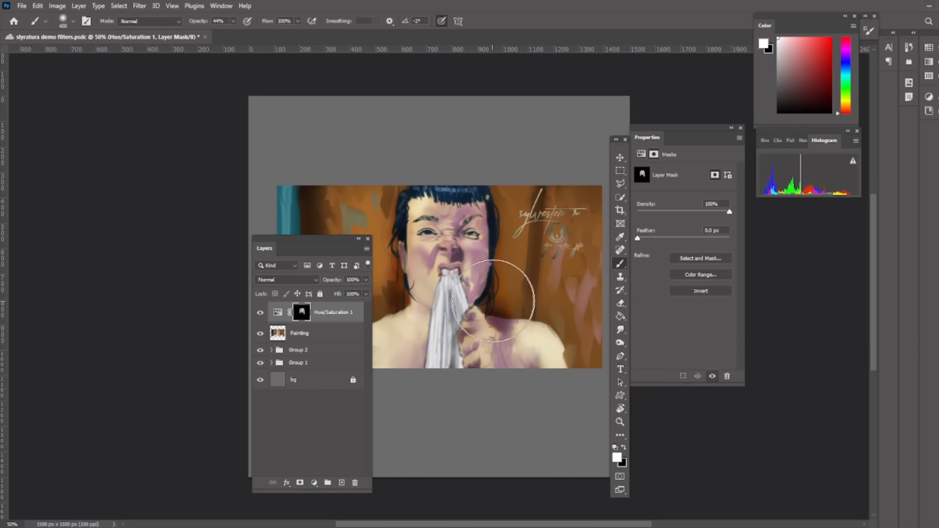
mouse_move(523, 262)
left_mouse_down()
mouse_move(541, 235)
mouse_move(568, 241)
mouse_move(543, 254)
mouse_move(494, 226)
left_mouse_up()
mouse_move(364, 215)
left_mouse_down()
mouse_move(297, 228)
mouse_move(298, 219)
mouse_move(416, 288)
mouse_move(318, 218)
mouse_move(359, 321)
mouse_move(383, 301)
left_mouse_up()
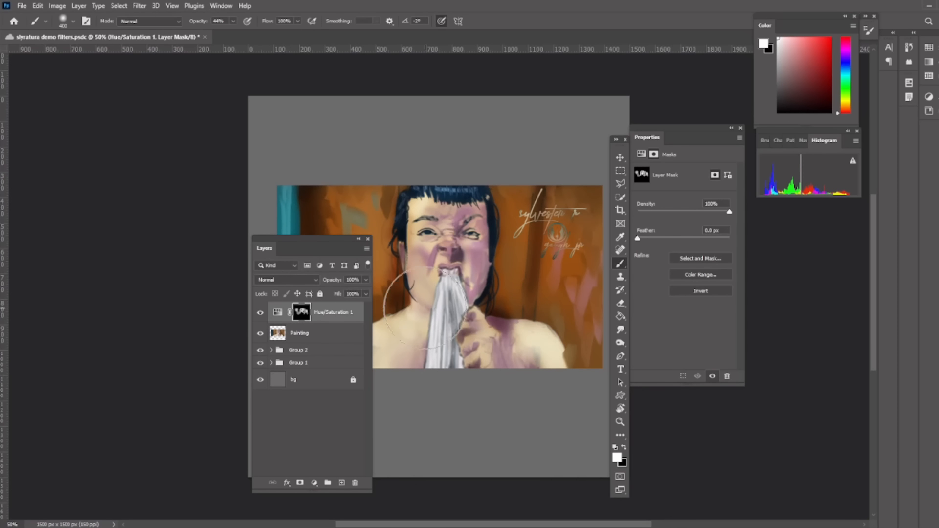
Delete the Hue/Saturation 1 adjustment layer.
left_click(340, 321)
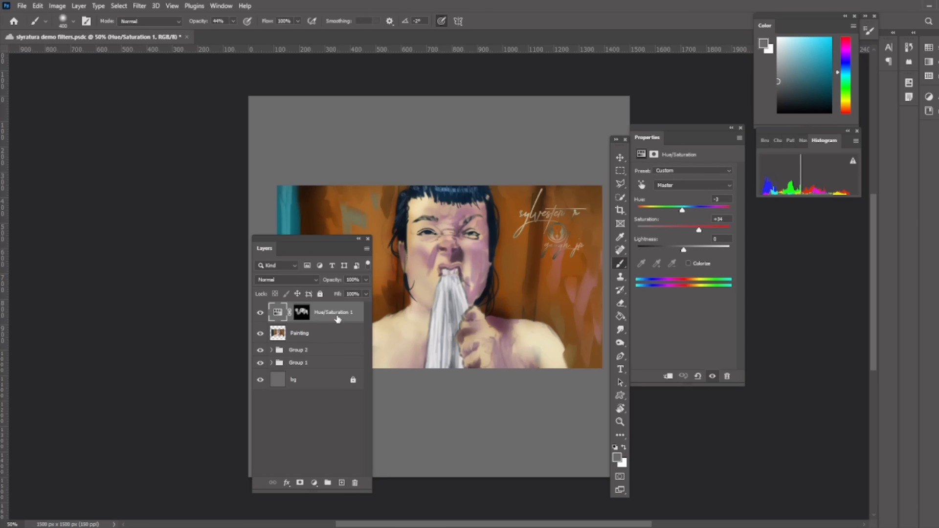
key("Delete")
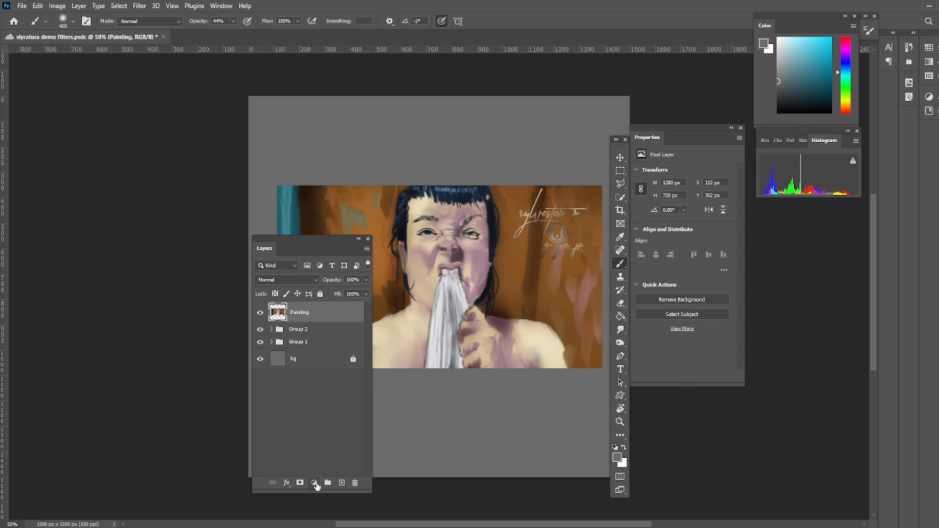
Add a Color Balance adjustment above Painting with midtones +27 red, -14 magenta and +6 blue, and invert its mask to black.
left_click(315, 483)
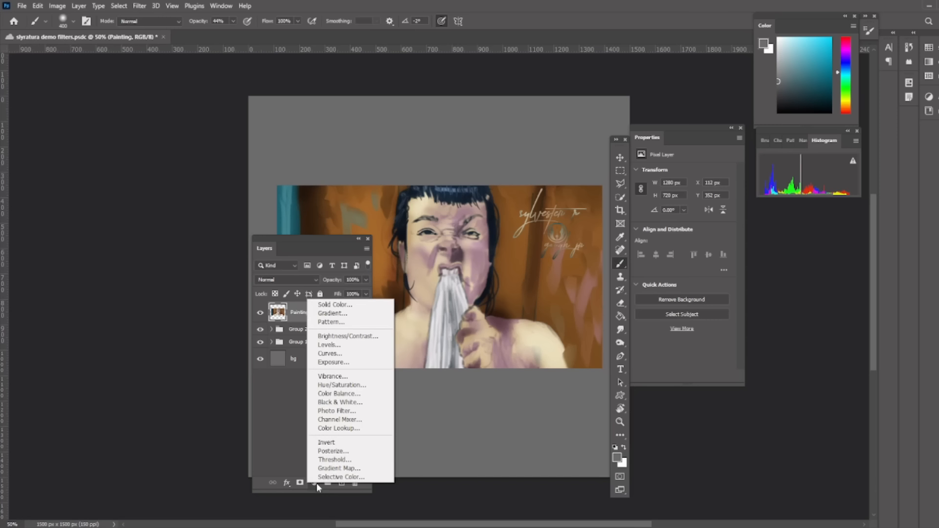
left_click(340, 394)
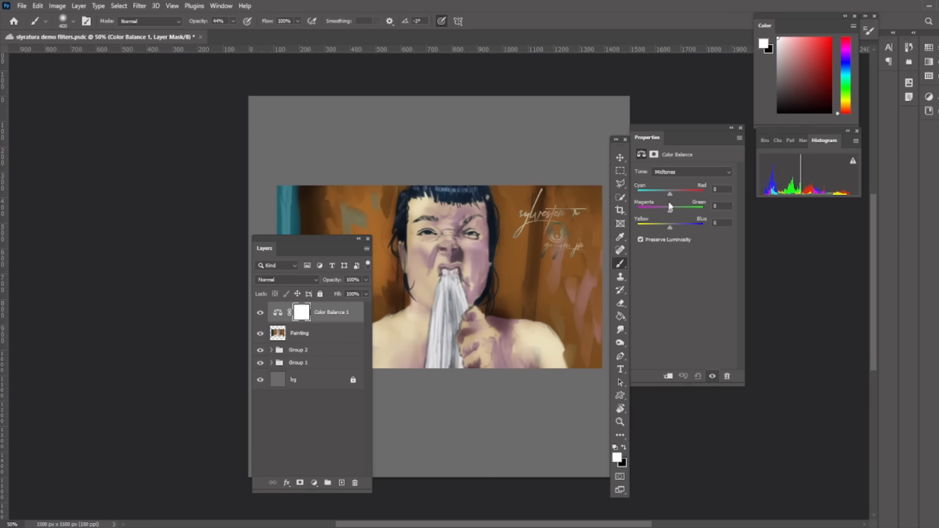
left_click_drag(670, 194, 673, 228)
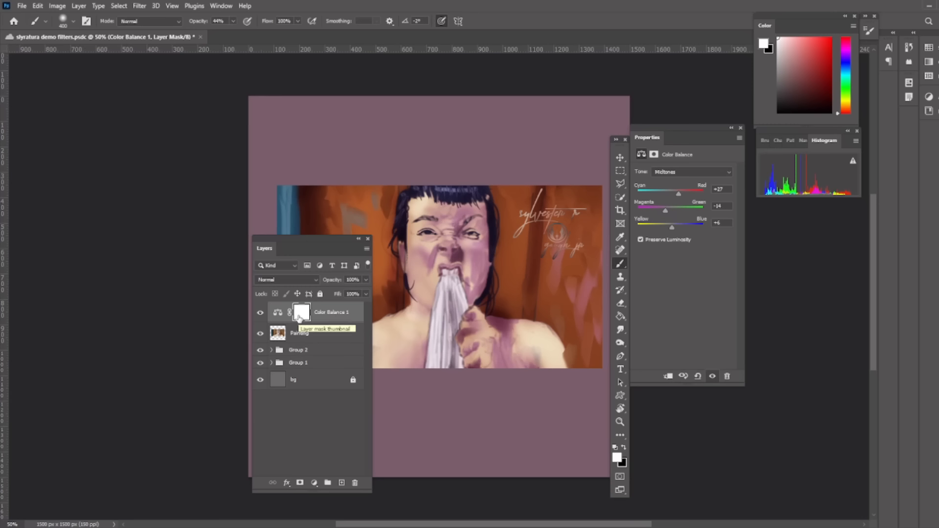
key("ctrl+i")
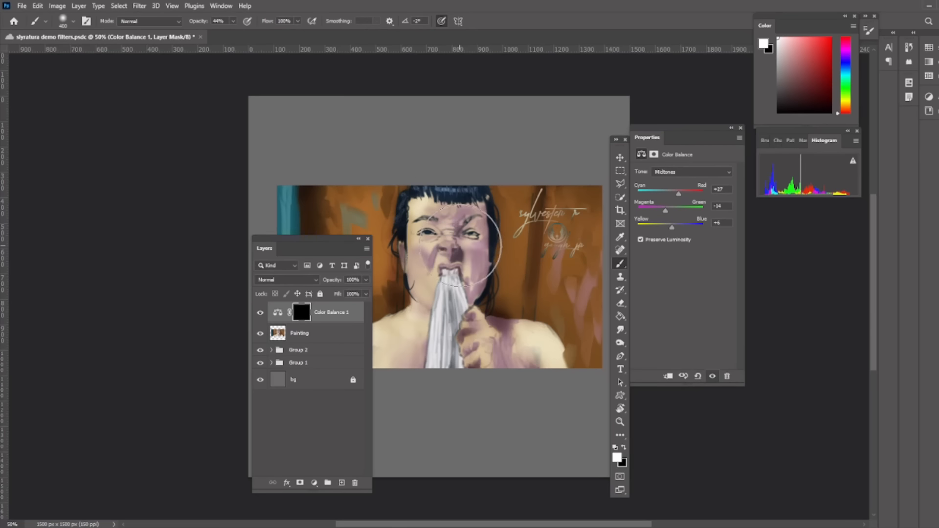
Paint white on the Color Balance mask over the face, cloth and nearby backdrop with the large soft brush.
mouse_move(453, 225)
left_mouse_down()
mouse_move(464, 258)
mouse_move(467, 215)
left_mouse_up()
left_click_drag(447, 272, 435, 281)
mouse_move(430, 228)
left_mouse_down()
mouse_move(442, 288)
mouse_move(439, 216)
mouse_move(454, 306)
mouse_move(456, 215)
mouse_move(438, 281)
mouse_move(456, 243)
mouse_move(465, 315)
mouse_move(483, 334)
mouse_move(457, 332)
mouse_move(433, 330)
left_mouse_up()
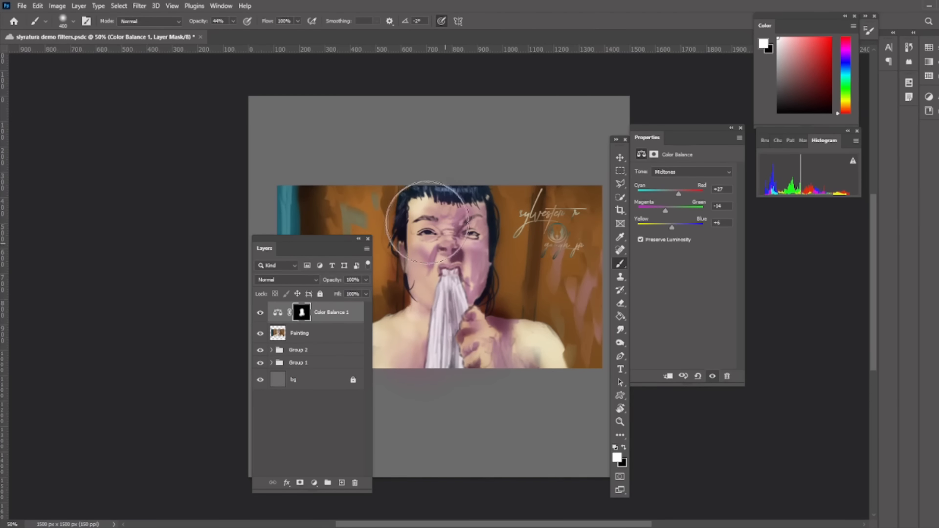
mouse_move(495, 250)
left_mouse_down()
mouse_move(544, 333)
mouse_move(530, 328)
mouse_move(492, 275)
mouse_move(496, 218)
mouse_move(469, 241)
mouse_move(397, 233)
mouse_move(388, 213)
mouse_move(430, 276)
left_mouse_up()
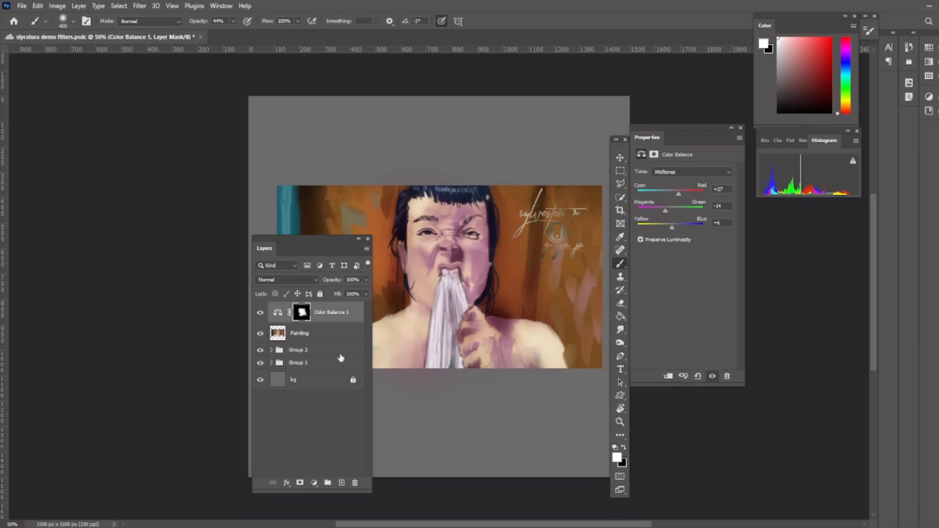
Delete the Color Balance 1 adjustment layer.
left_click(343, 312)
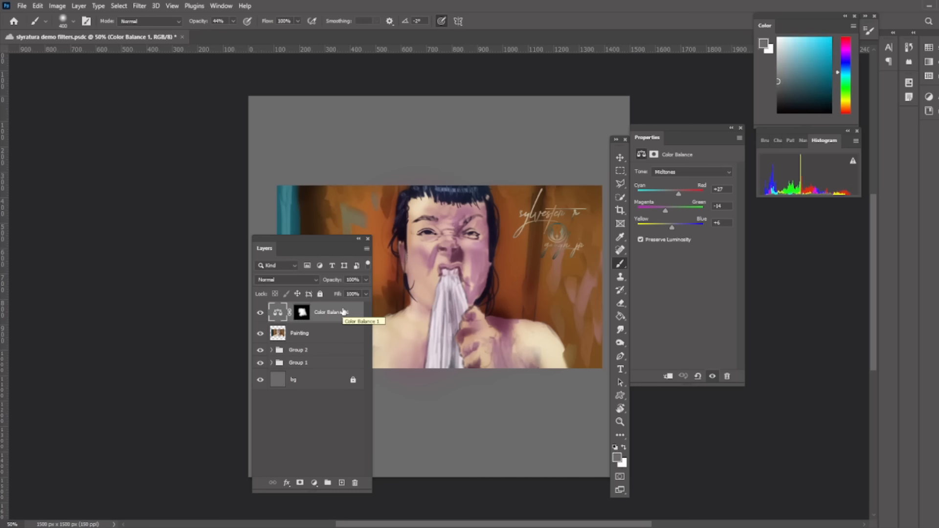
left_click_drag(344, 312, 354, 484)
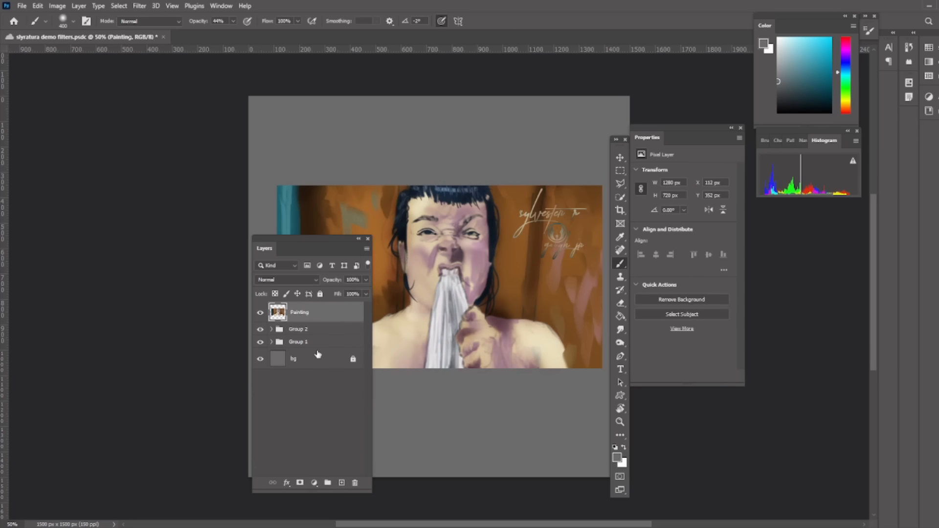
Add a Vibrance adjustment above Painting with vibrance +76 and saturation +39, and invert its mask to black.
left_click(314, 483)
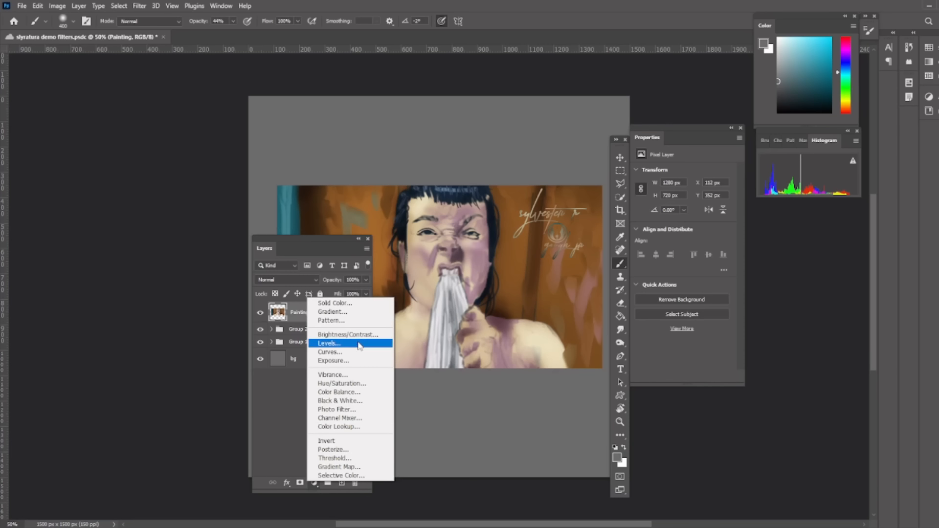
left_click(342, 375)
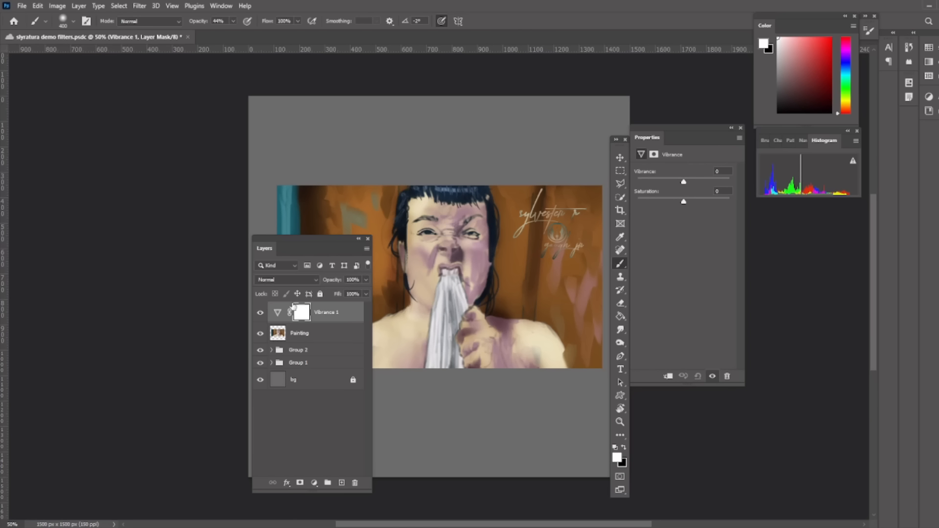
left_click_drag(683, 203, 702, 202)
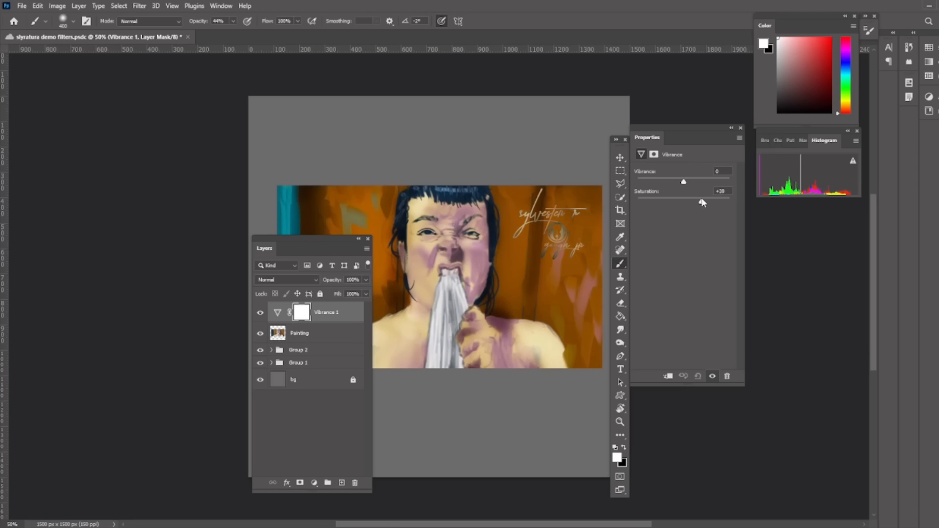
left_click_drag(685, 182, 720, 185)
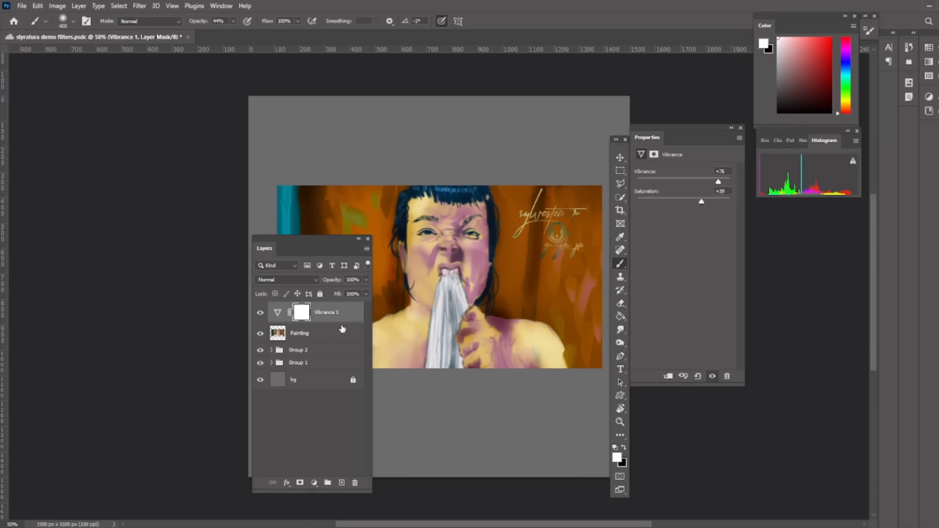
key("ctrl+i")
Paint white on the Vibrance mask over the face, hand and backdrop beside the head, and save the document.
left_click_drag(350, 237, 259, 283)
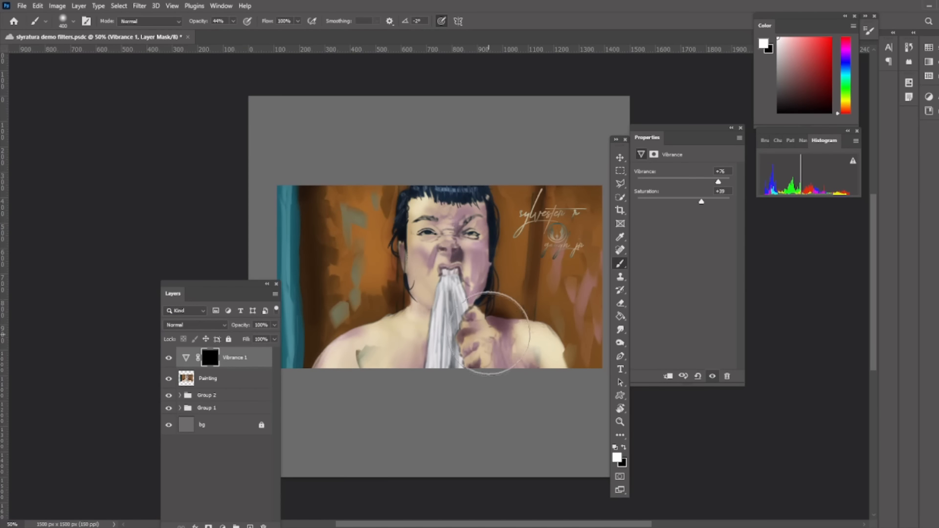
left_click_drag(501, 275, 507, 250)
mouse_move(407, 248)
left_mouse_down()
mouse_move(406, 287)
mouse_move(423, 275)
mouse_move(344, 341)
mouse_move(381, 275)
mouse_move(355, 225)
mouse_move(336, 272)
mouse_move(326, 267)
mouse_move(319, 215)
mouse_move(324, 308)
mouse_move(315, 266)
mouse_move(315, 302)
left_mouse_up()
key("ctrl+s")
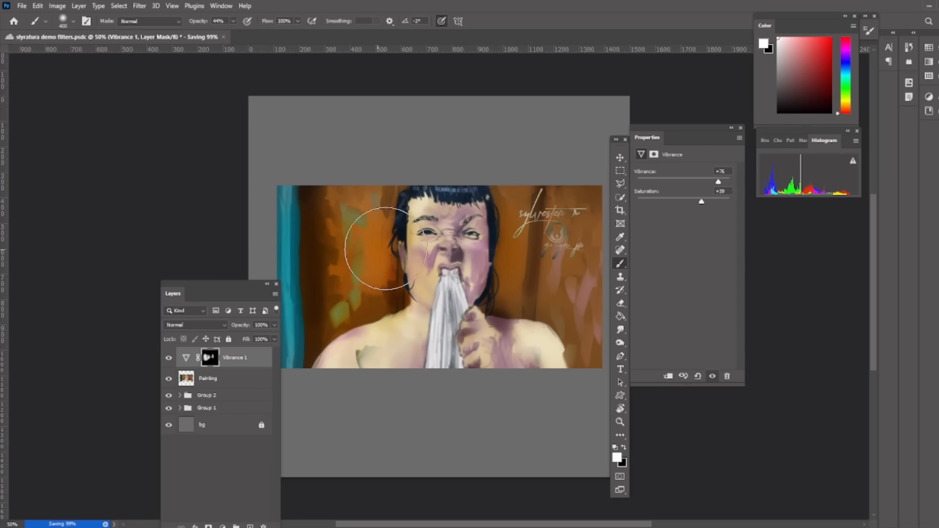
mouse_move(446, 263)
left_mouse_down()
mouse_move(435, 287)
mouse_move(469, 351)
mouse_move(446, 223)
mouse_move(450, 275)
mouse_move(462, 285)
mouse_move(458, 213)
mouse_move(477, 213)
mouse_move(464, 237)
mouse_move(516, 294)
mouse_move(513, 238)
mouse_move(545, 269)
mouse_move(573, 339)
left_mouse_up()
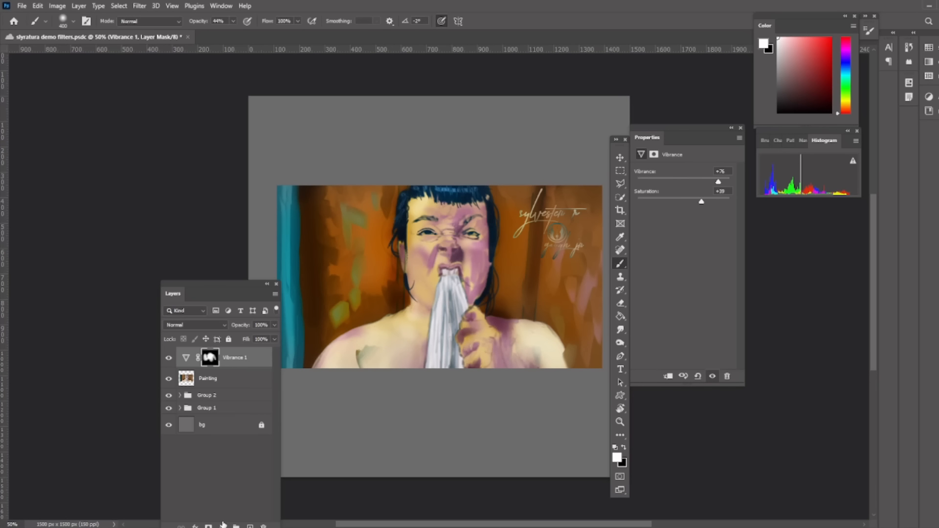
mouse_move(238, 283)
left_mouse_down()
mouse_move(227, 172)
mouse_move(323, 165)
mouse_move(251, 239)
left_mouse_up()
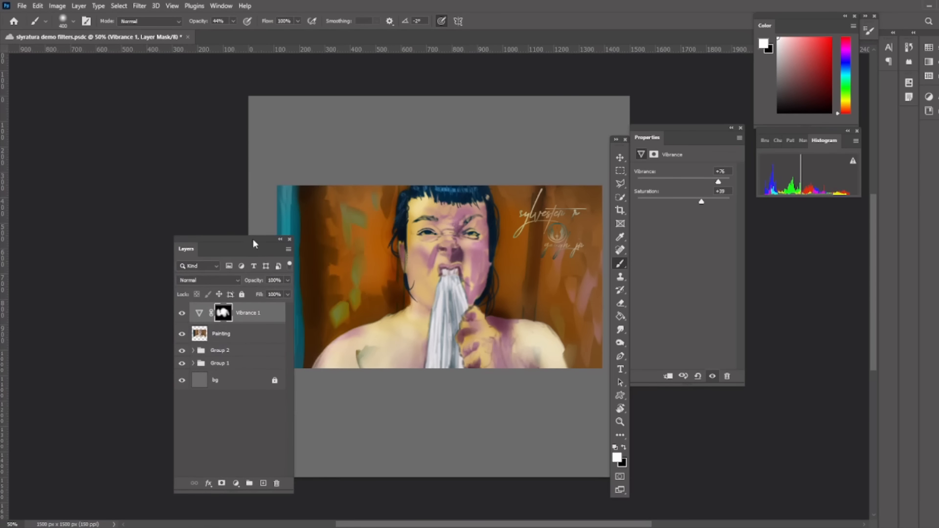